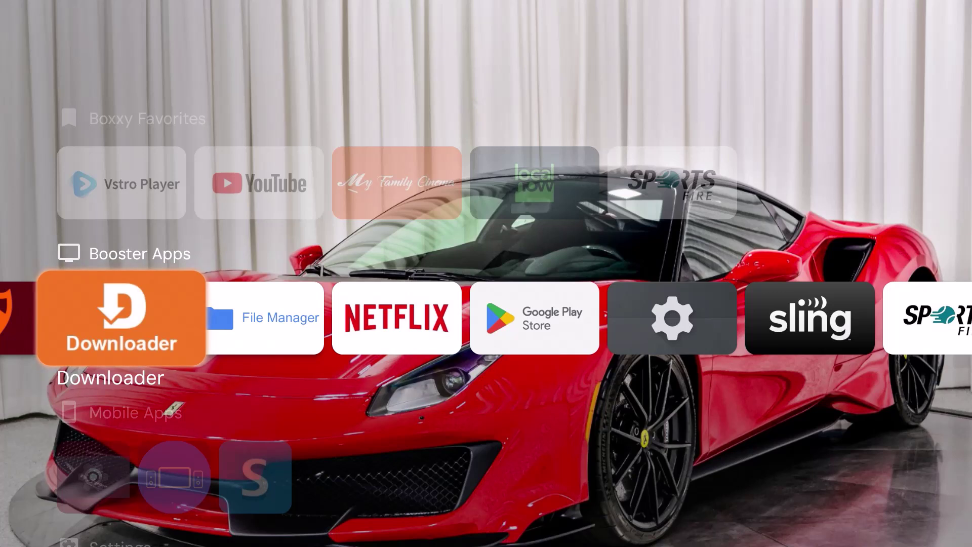
Launch Downloader from the Booster Apps row so it loads the TroyPoint toolbox page.
{"action": "key", "text": "Right"}
{"action": "key", "text": "Left"}
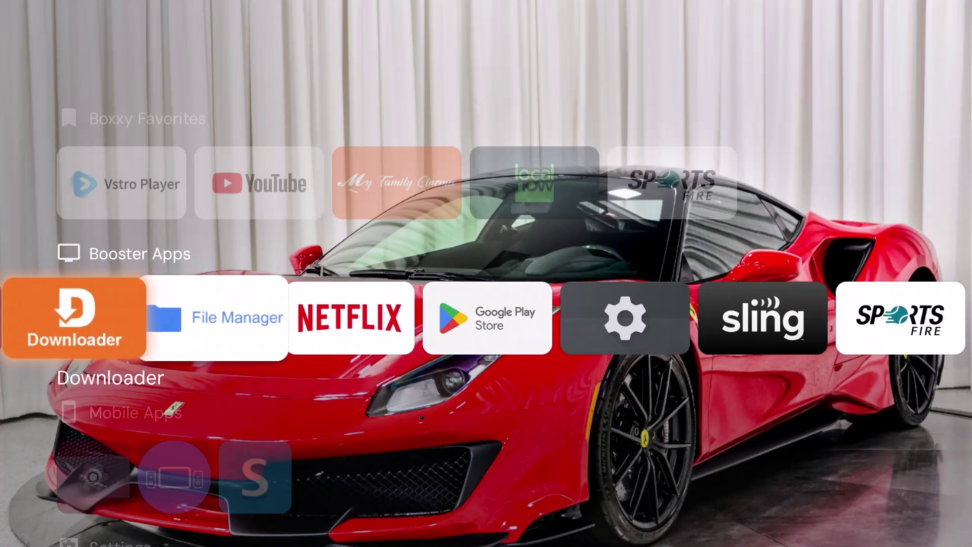
{"action": "key", "text": "Return"}
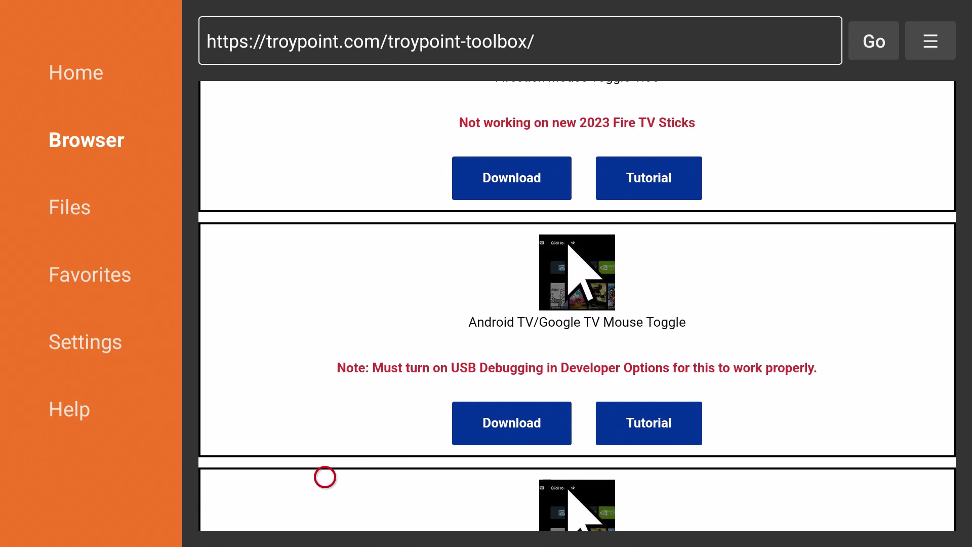
Scroll the toolbox page and download the Android TV/Google TV Mouse Toggle.
{"action": "scroll", "coordinate": [399, 510], "scroll_direction": "down", "scroll_amount": 3}
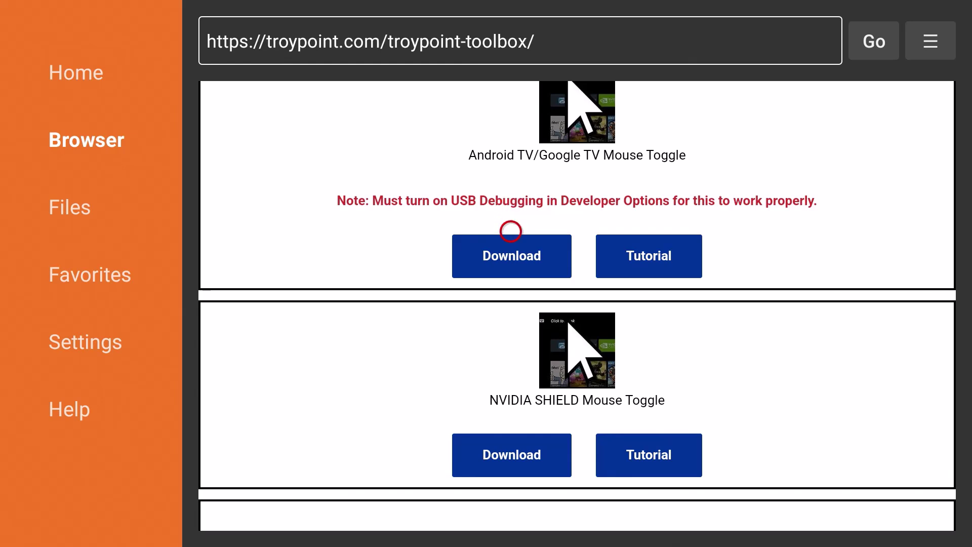
{"action": "left_click", "coordinate": [510, 239]}
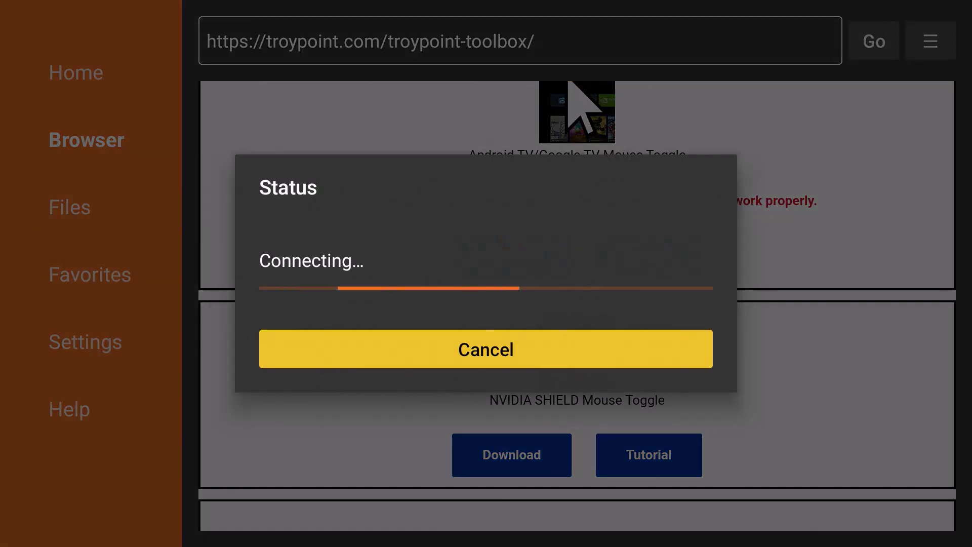
Install MATVT - Mouse for Android TV Toggle and finish with Done.
{"action": "key", "text": "Return"}
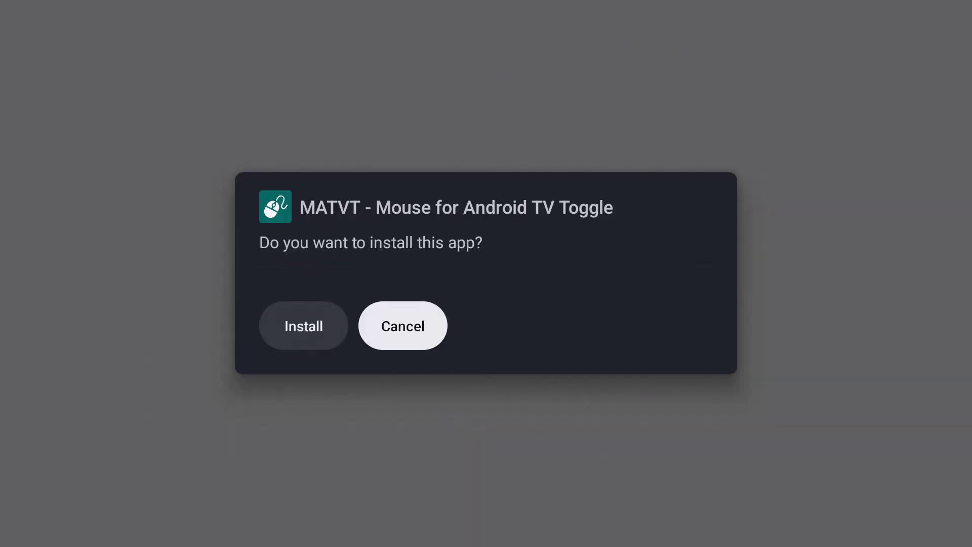
{"action": "key", "text": "Left"}
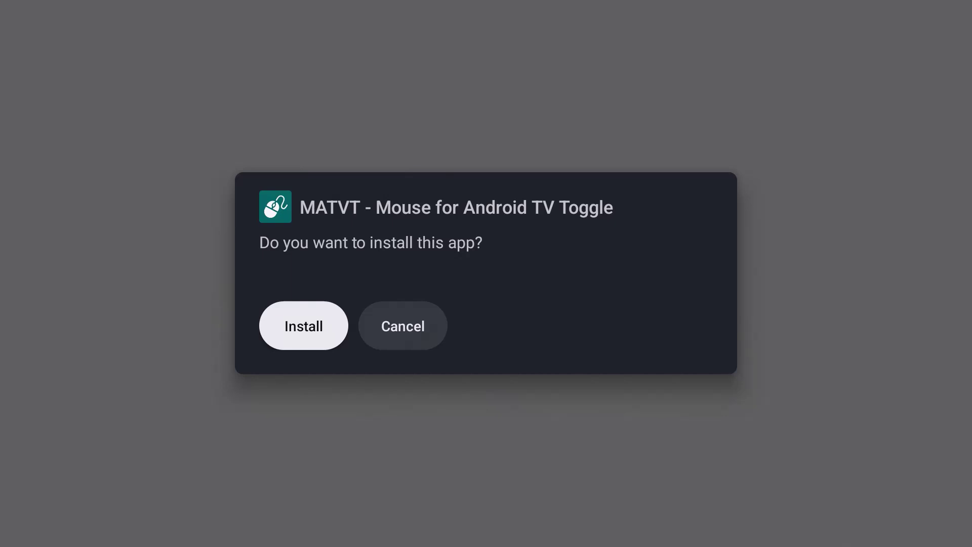
{"action": "key", "text": "Return"}
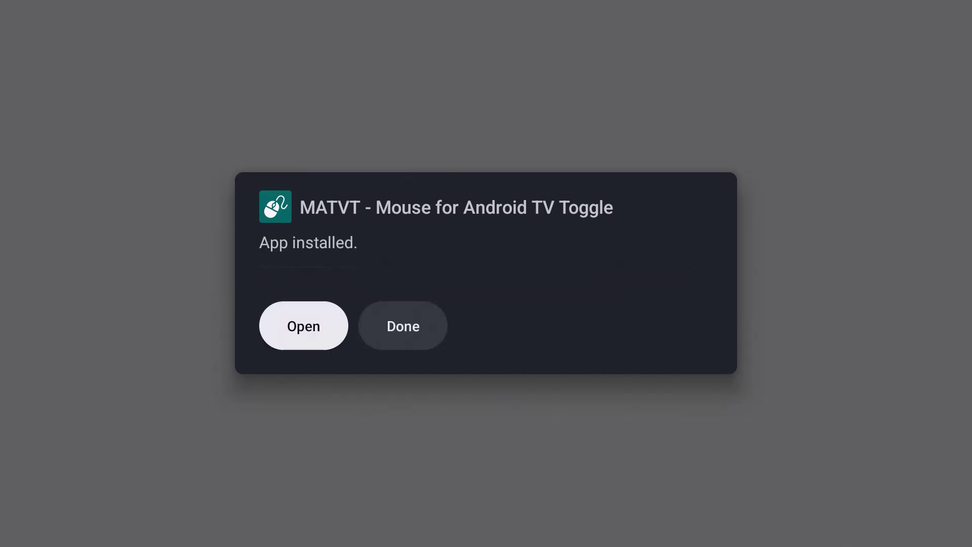
{"action": "key", "text": "Right"}
{"action": "key", "text": "Return"}
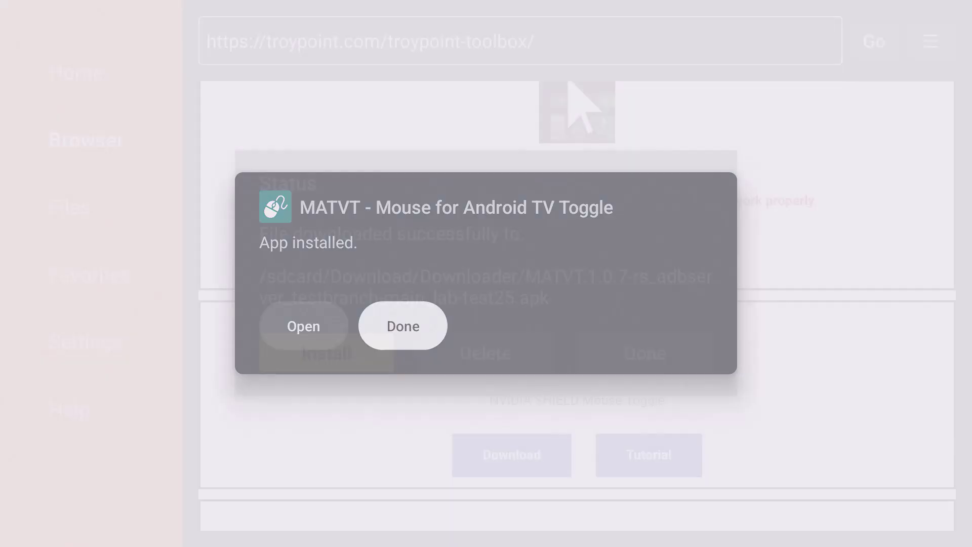
Delete the downloaded APK file, confirming the deletion.
{"action": "key", "text": "Right"}
{"action": "key", "text": "Return"}
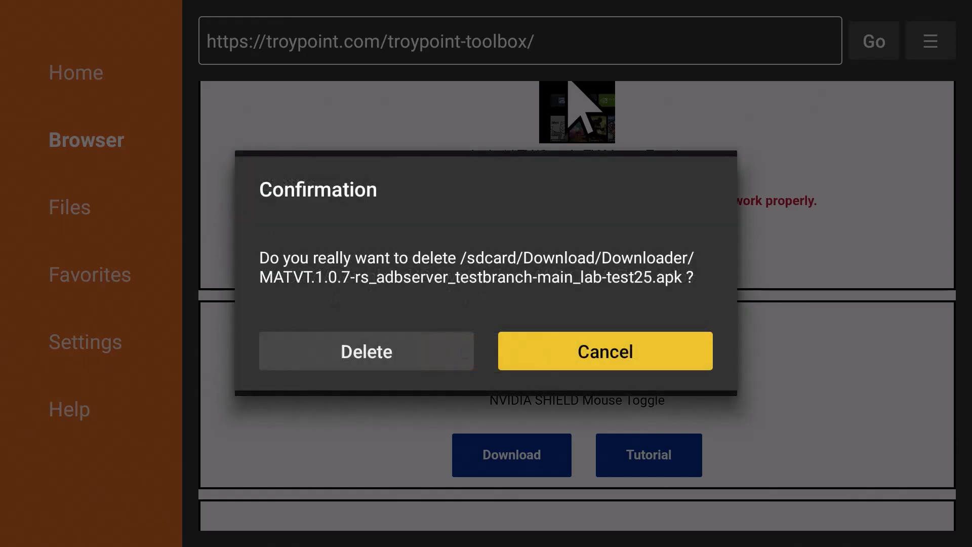
{"action": "key", "text": "Left"}
{"action": "key", "text": "Return"}
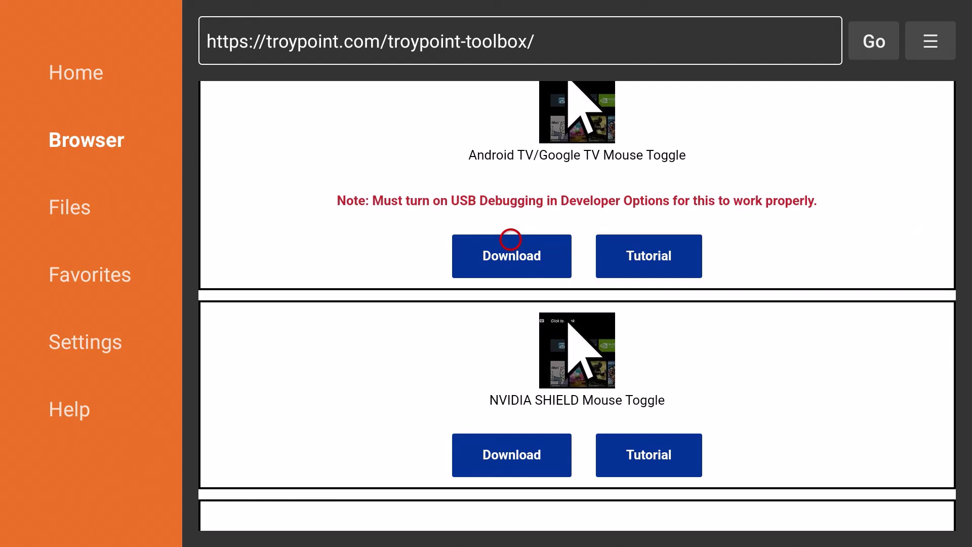
Go to the home screen and move focus along Booster Apps to the Mouse for Android TV tile.
{"action": "key", "text": "Home"}
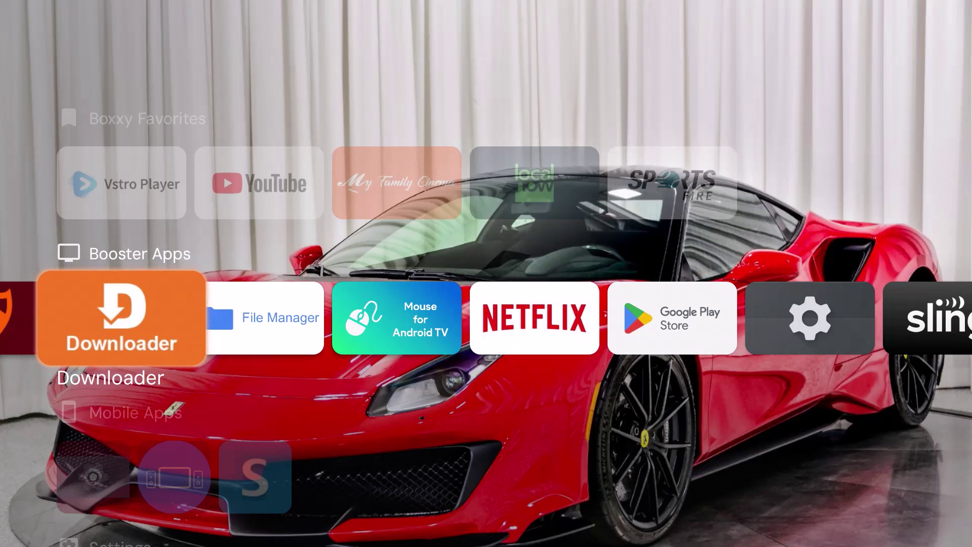
{"action": "key", "text": "Right"}
{"action": "key", "text": "Left"}
{"action": "key", "text": "Right"}
{"action": "key", "text": "Left"}
{"action": "key", "text": "Right"}
{"action": "key", "text": "Right"}
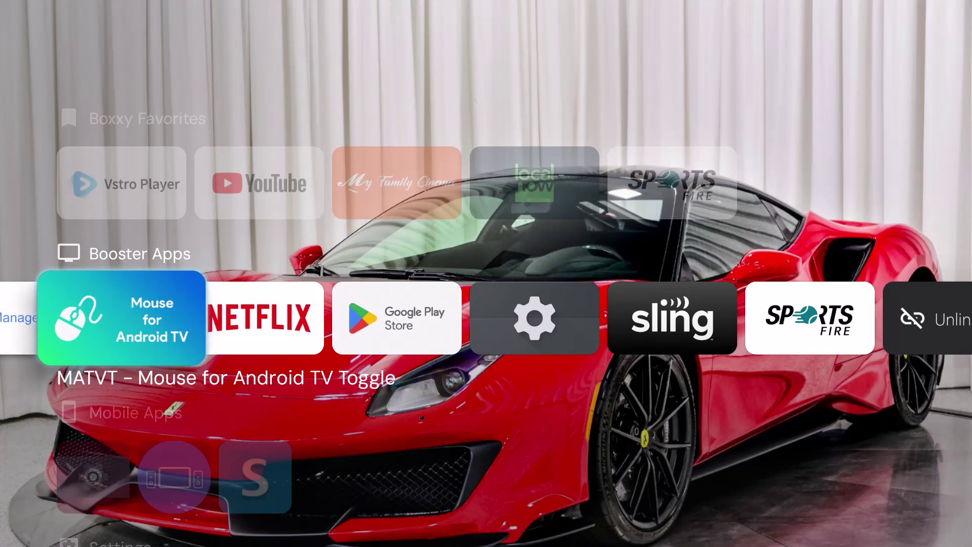
{"action": "key", "text": "Left"}
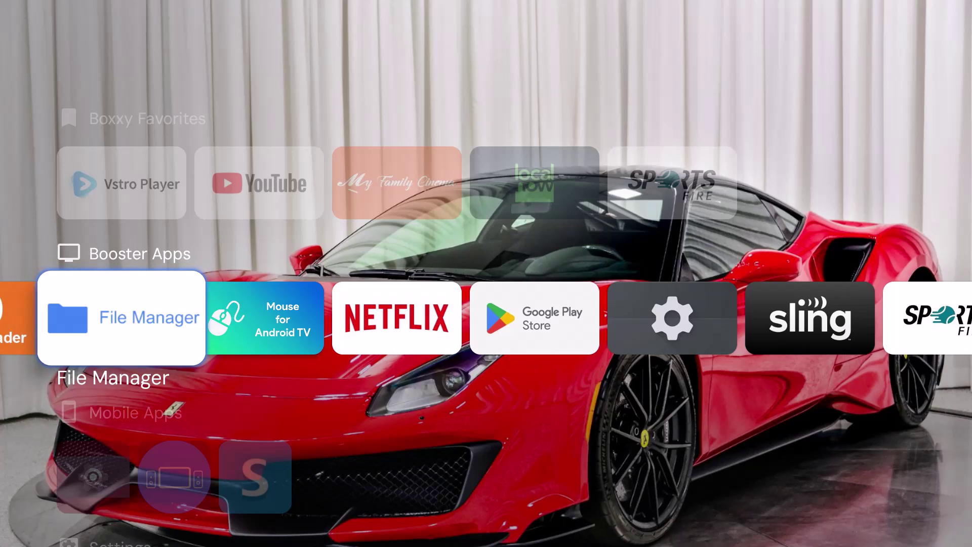
{"action": "key", "text": "Right"}
{"action": "key", "text": "Left"}
{"action": "key", "text": "Right"}
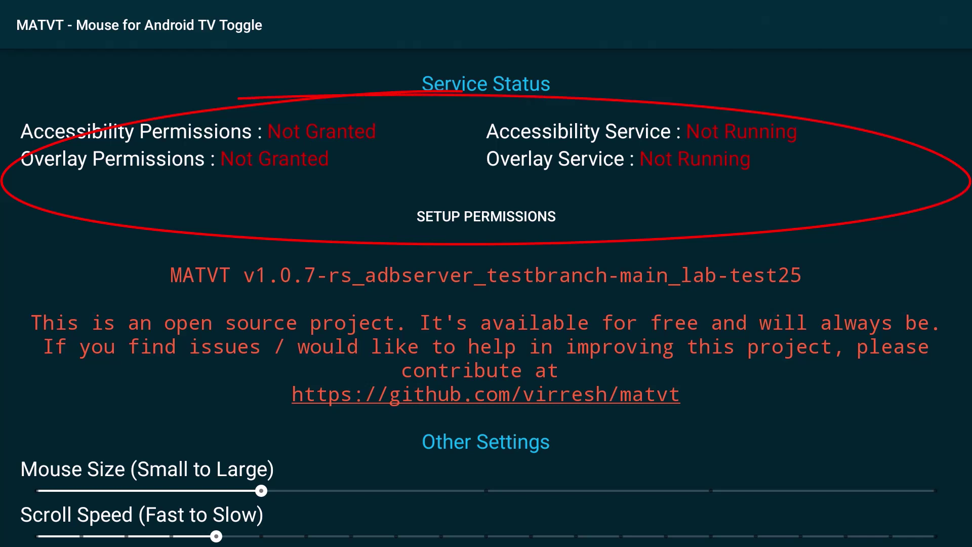
Move focus to the SETUP PERMISSIONS button on MATVT's status screen.
{"action": "key", "text": "Down"}
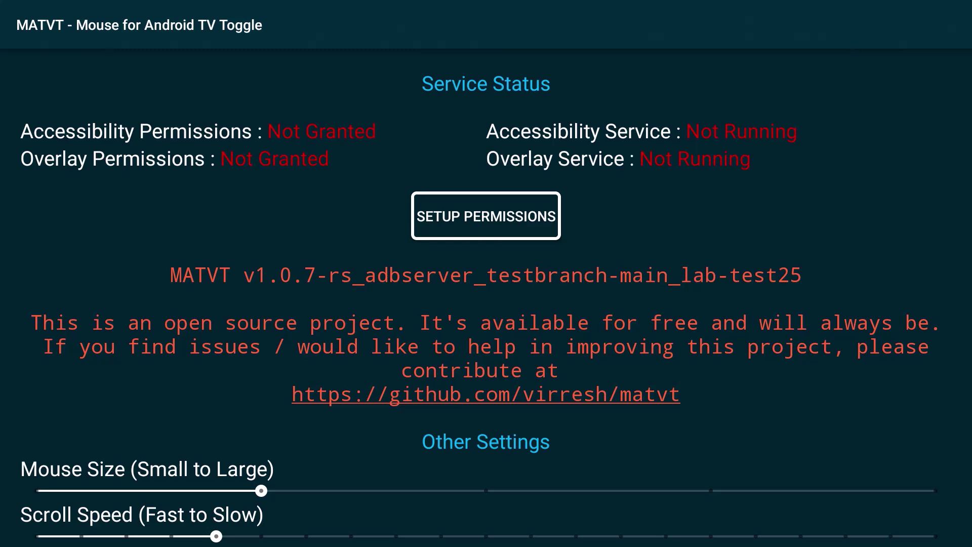
Allow MATVT to display over other apps, then return to the app.
{"action": "key", "text": "Return"}
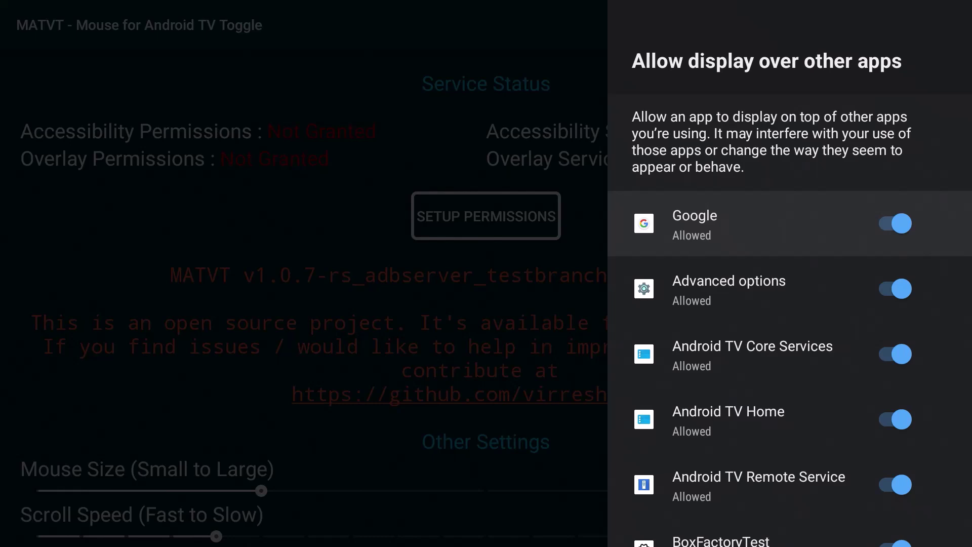
{"action": "key", "text": "Down"}
{"action": "key", "text": "Down"}
{"action": "key", "text": "Down"}
{"action": "key", "text": "Down"}
{"action": "key", "text": "Down"}
{"action": "key", "text": "Down"}
{"action": "key", "text": "Down"}
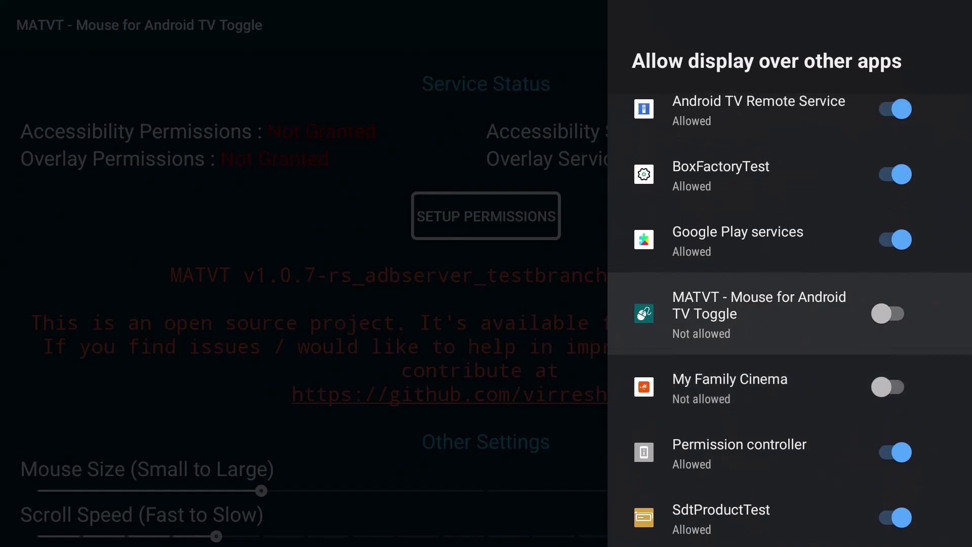
{"action": "key", "text": "Return"}
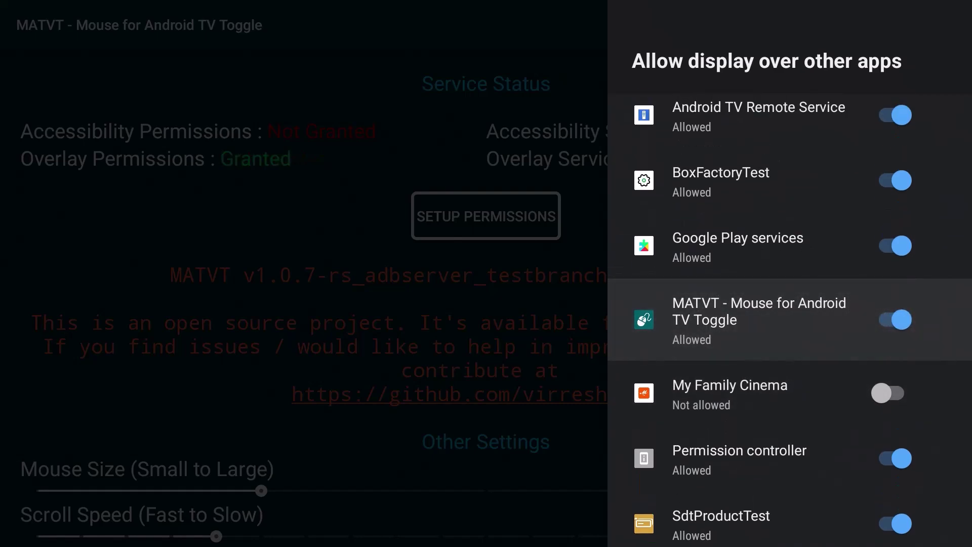
{"action": "key", "text": "Escape"}
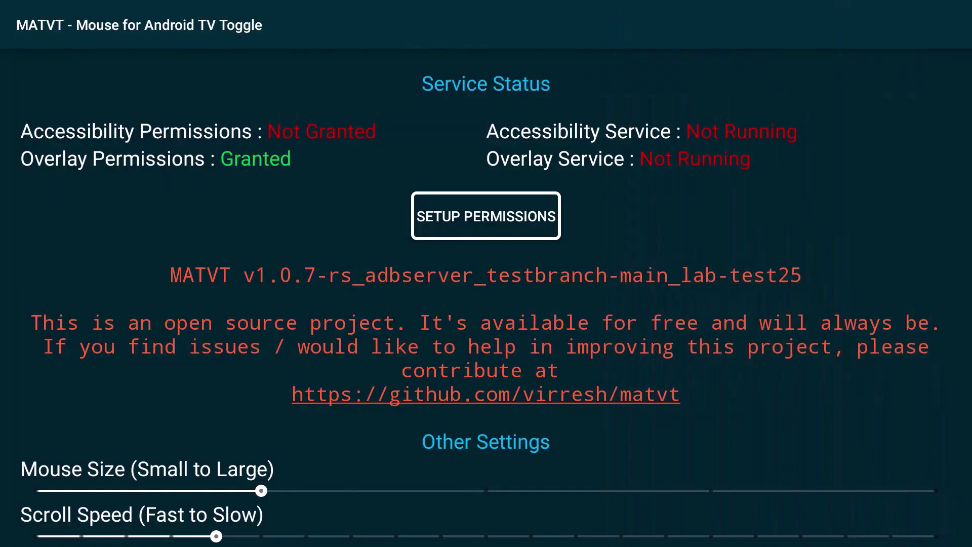
Enable Mouse Toggle Service in Accessibility settings, confirm with OK, and return to MATVT.
{"action": "key", "text": "Return"}
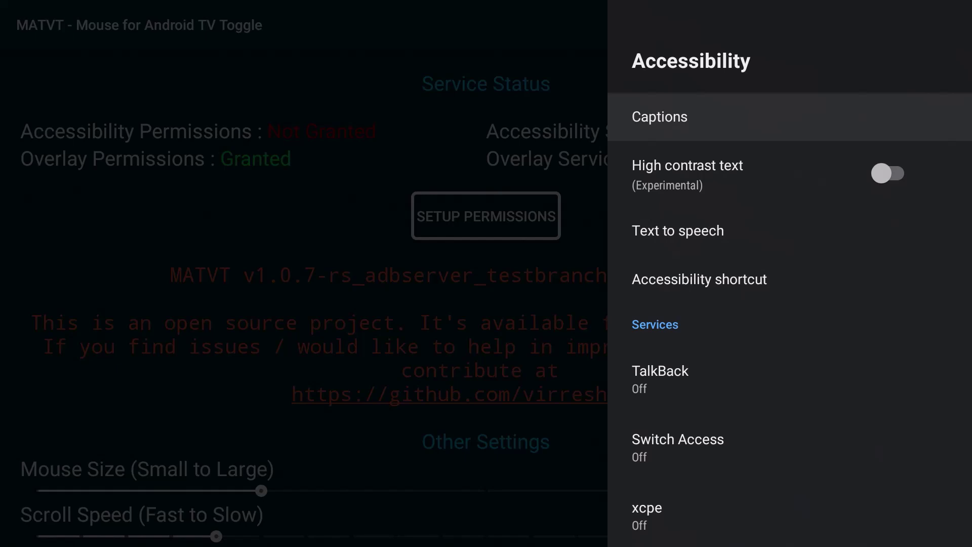
{"action": "key", "text": "Down"}
{"action": "key", "text": "Down"}
{"action": "key", "text": "Down"}
{"action": "key", "text": "Down"}
{"action": "key", "text": "Down"}
{"action": "key", "text": "Down"}
{"action": "key", "text": "Down"}
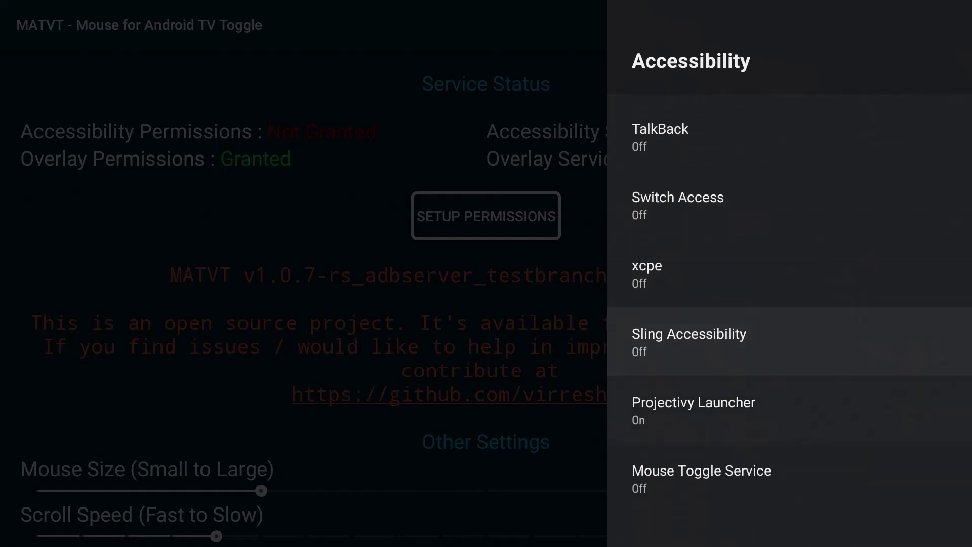
{"action": "key", "text": "Down"}
{"action": "key", "text": "Down"}
{"action": "key", "text": "Return"}
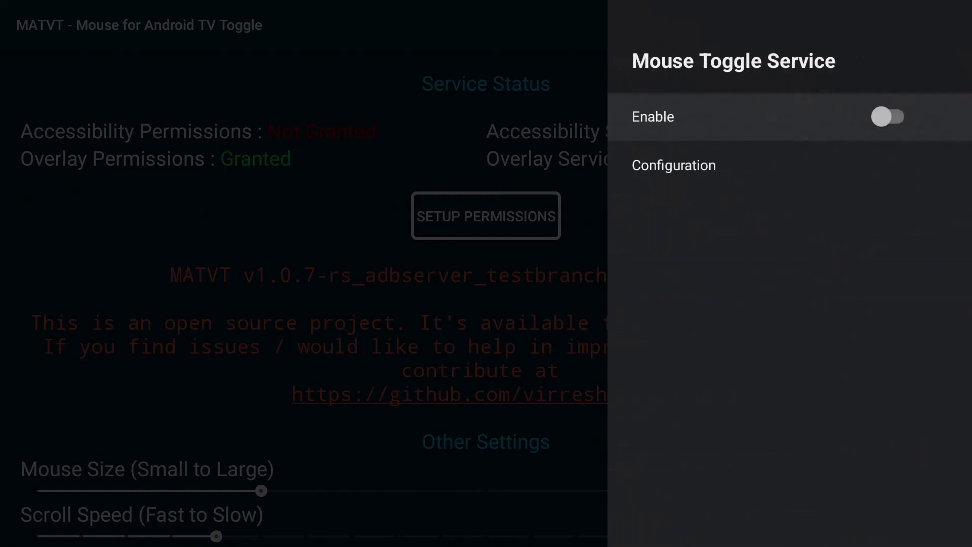
{"action": "key", "text": "Return"}
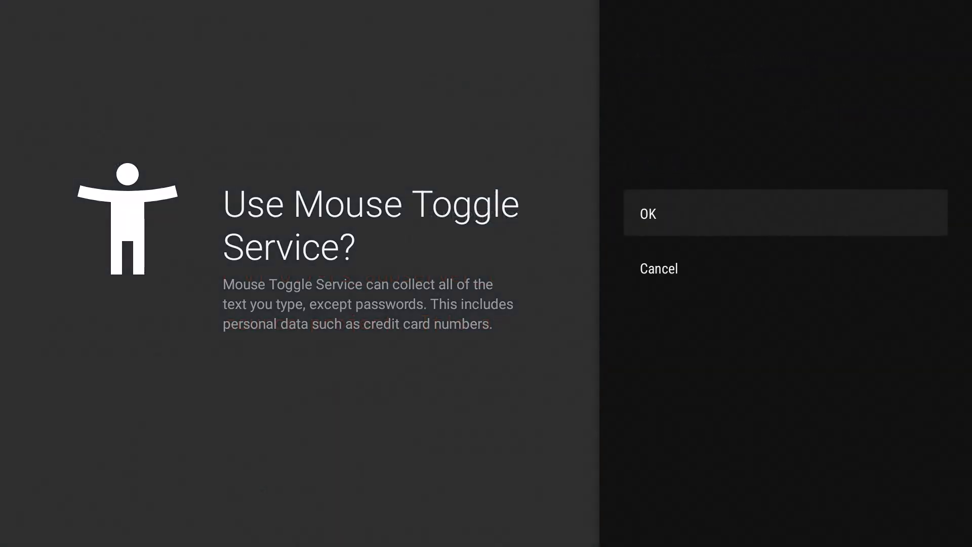
{"action": "key", "text": "Return"}
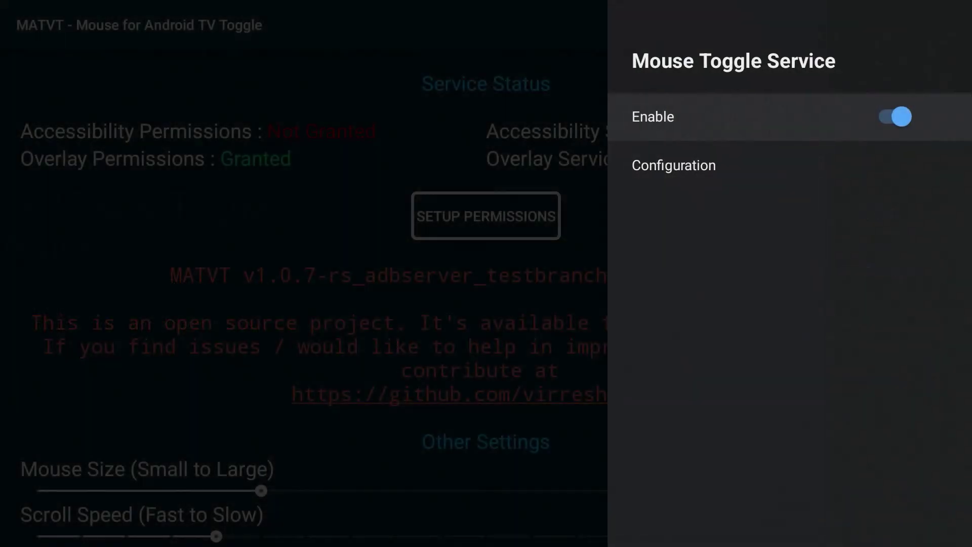
{"action": "key", "text": "Escape"}
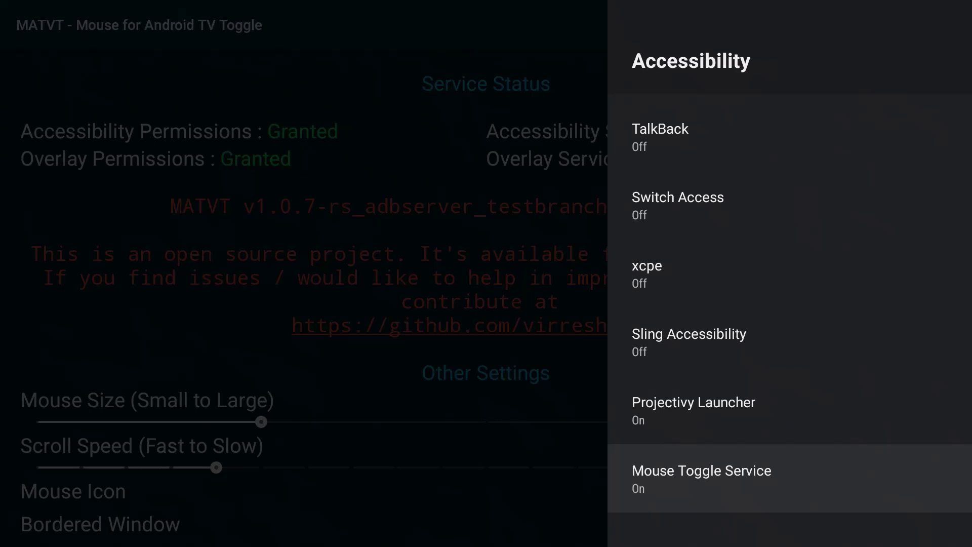
{"action": "key", "text": "Escape"}
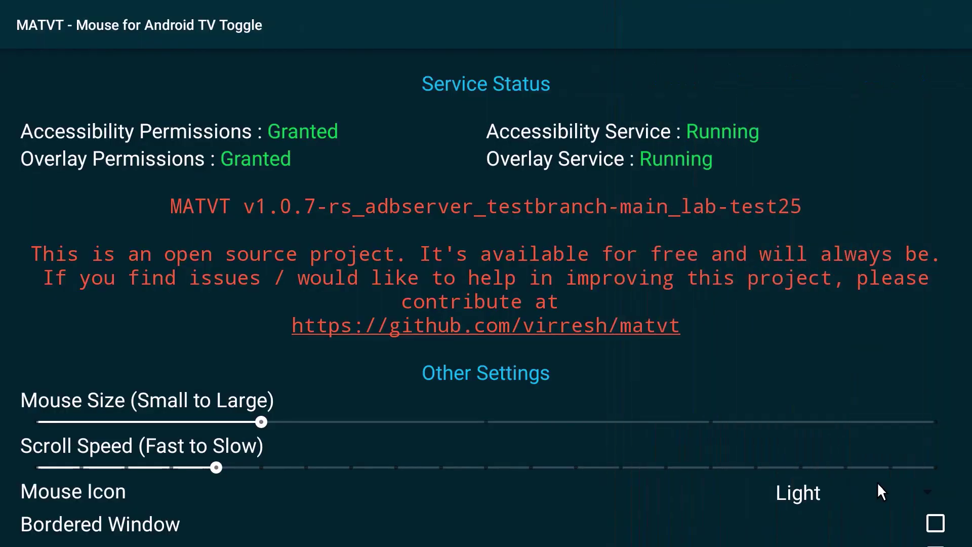